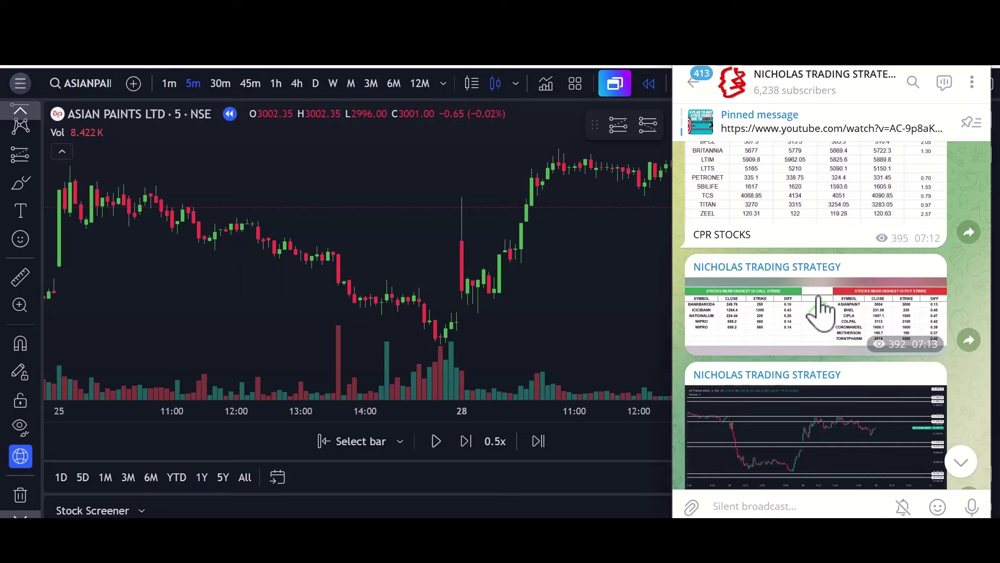
Enlarge the posted OI strike table, then stretch the ASIANPAINT chart's price scale vertically.
left_click(818, 300)
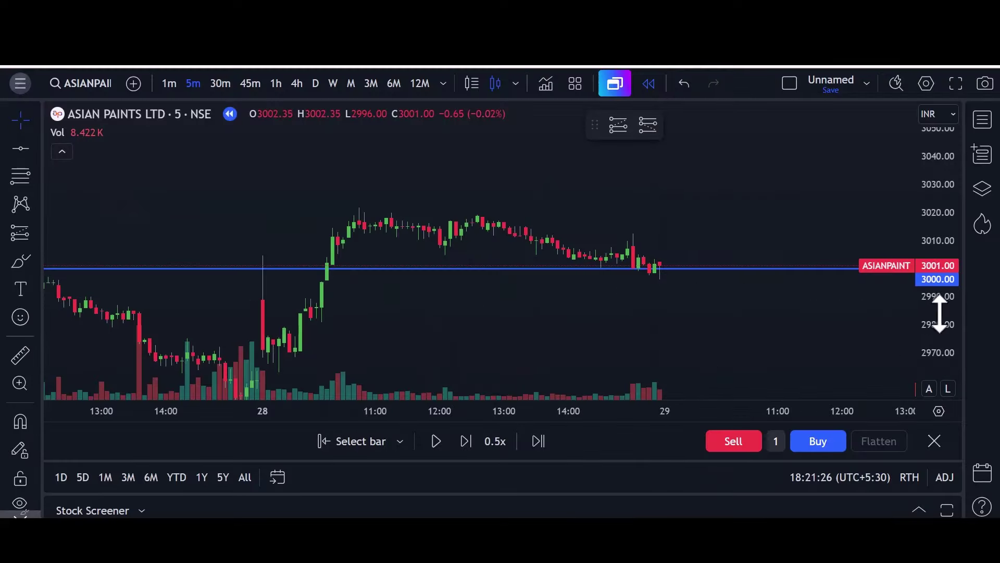
left_click_drag(942, 319, 940, 241)
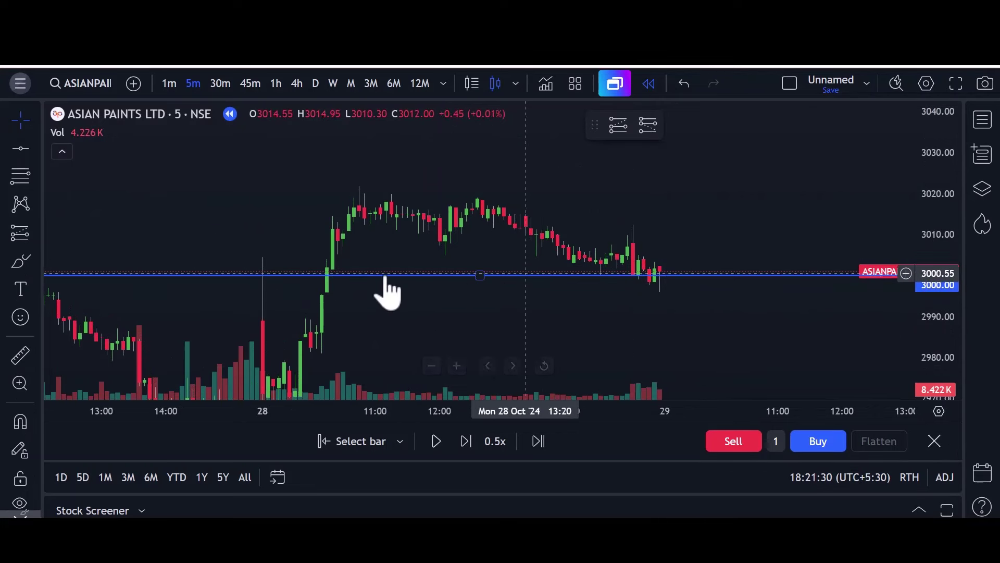
Add a horizontal line on the ASIANPAINT chart at 3007.20.
left_click(34, 150)
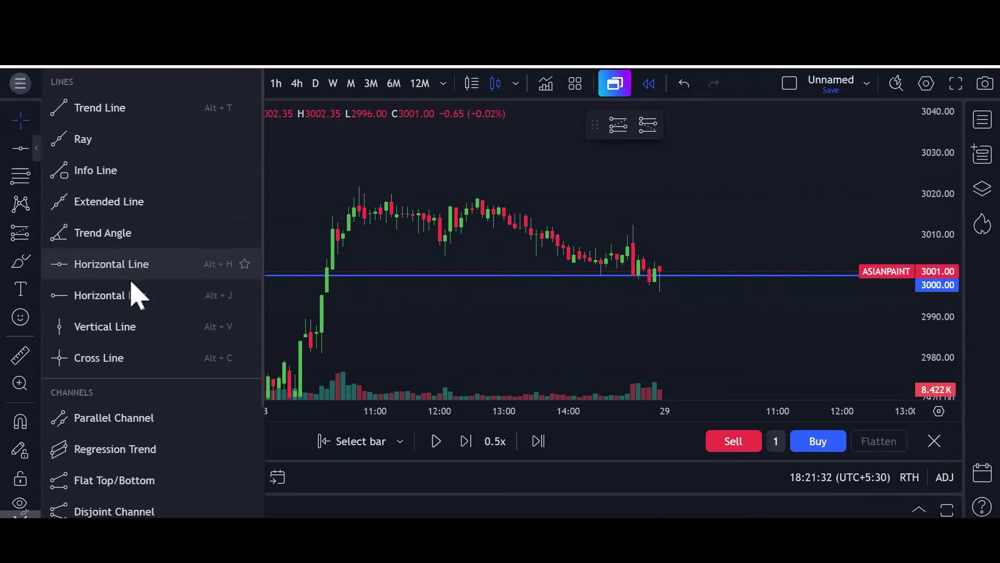
left_click(121, 269)
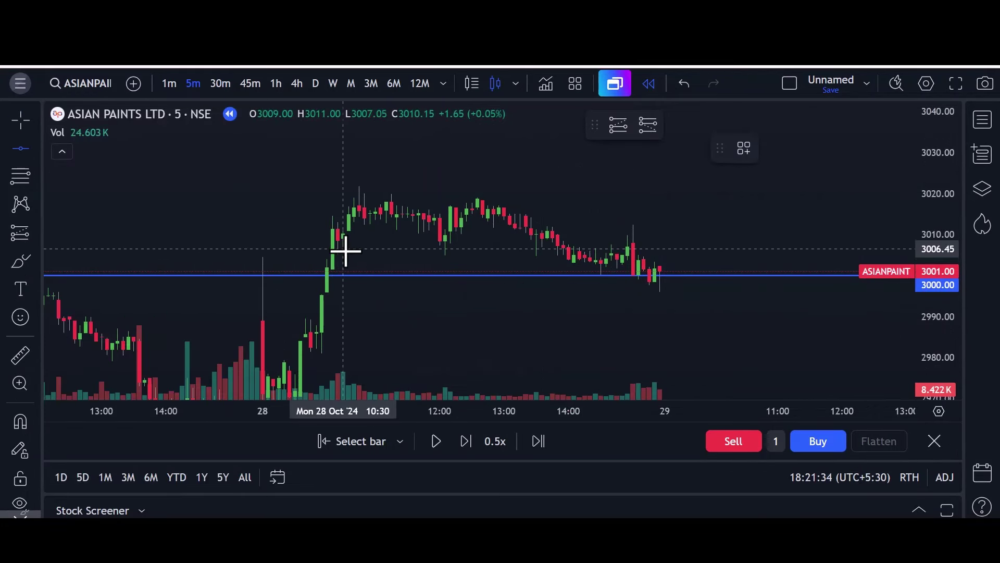
left_click(342, 251)
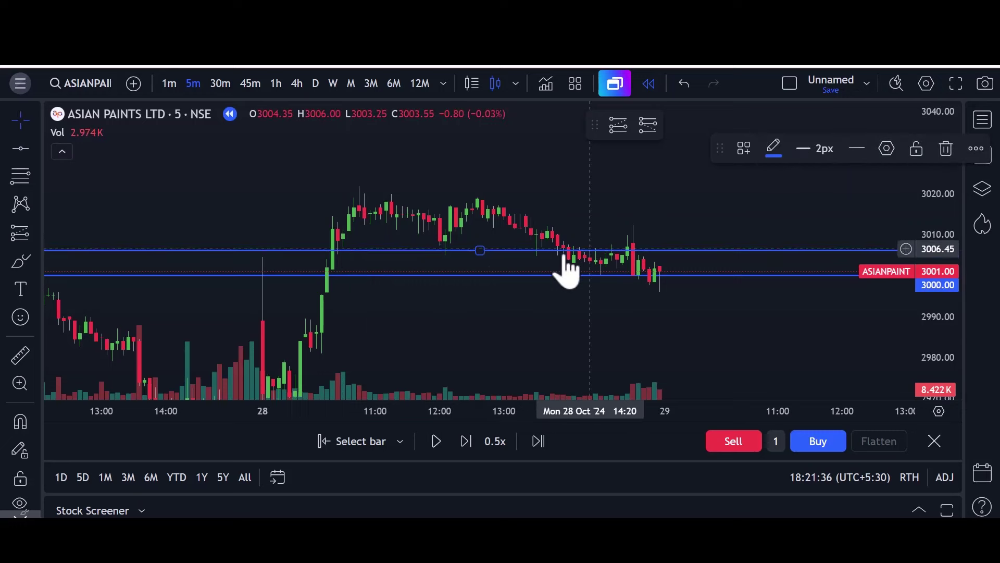
left_click_drag(612, 251, 616, 246)
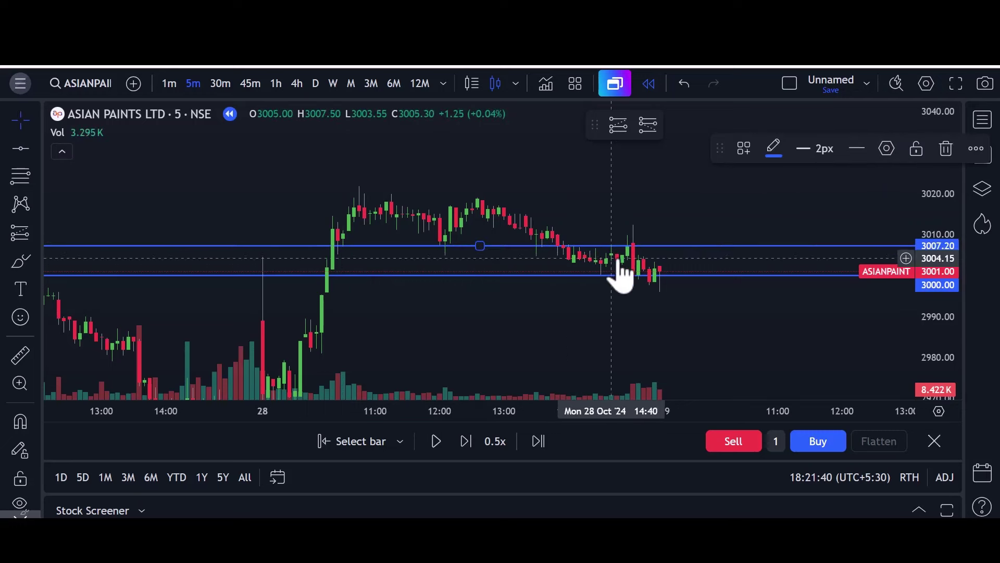
Replay forward to the 29 Oct opening bar closing at 2997 and place a short position there.
left_click_drag(674, 221, 570, 231)
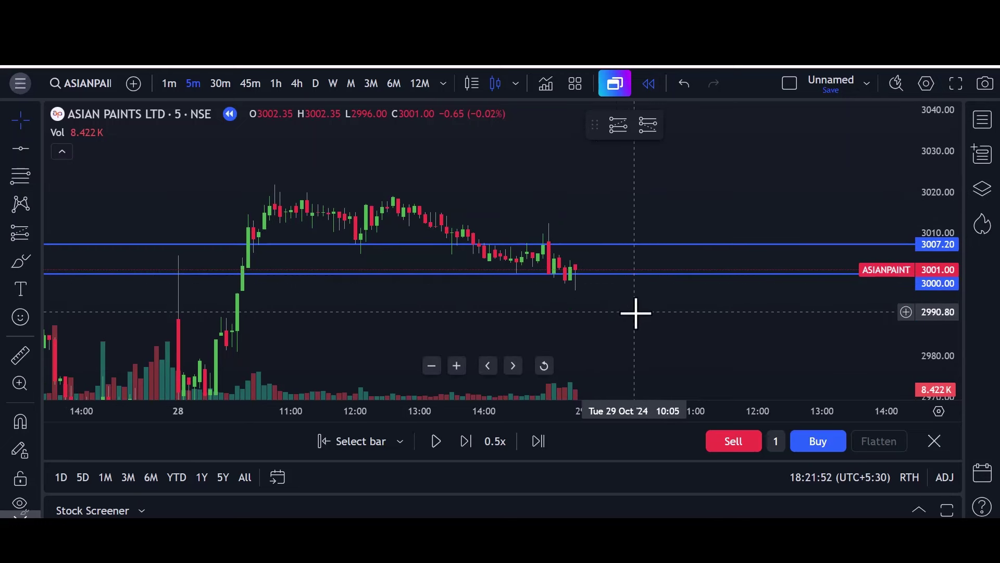
left_click_drag(604, 225, 610, 219)
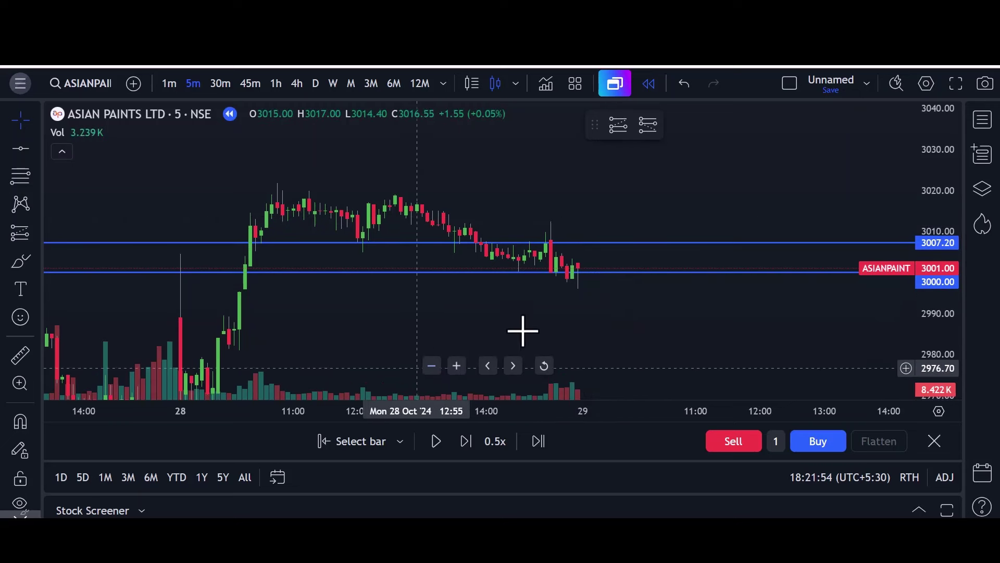
left_click(436, 453)
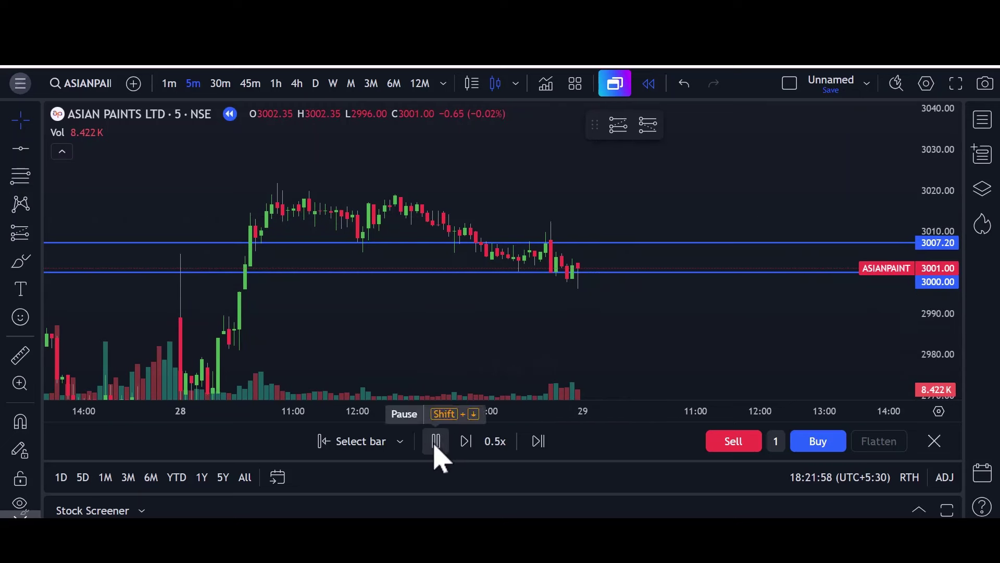
left_click(437, 449)
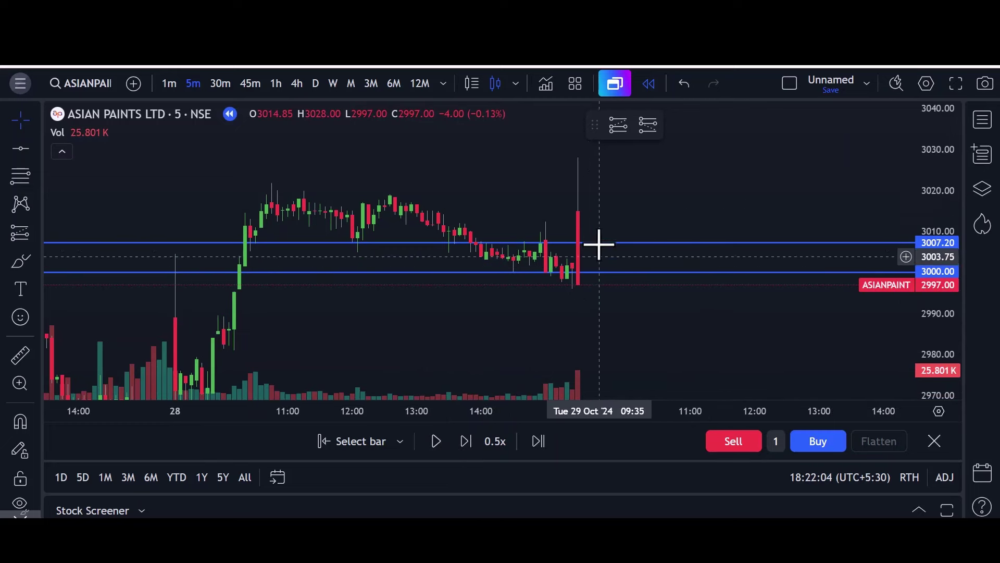
left_click(646, 134)
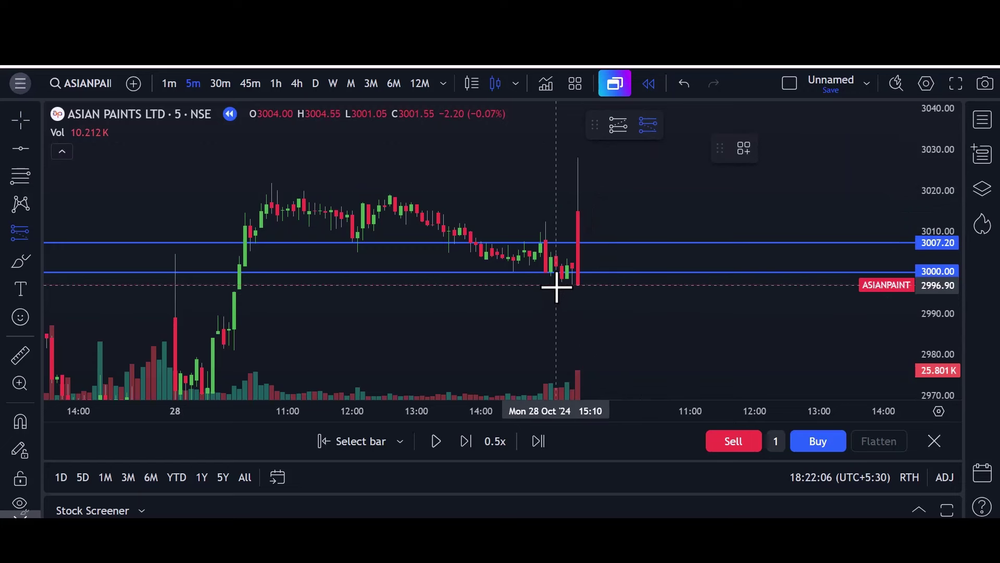
left_click(554, 285)
Set the short trade's stop to 3008.35 and extend its target to 2974.
left_click_drag(555, 224, 531, 238)
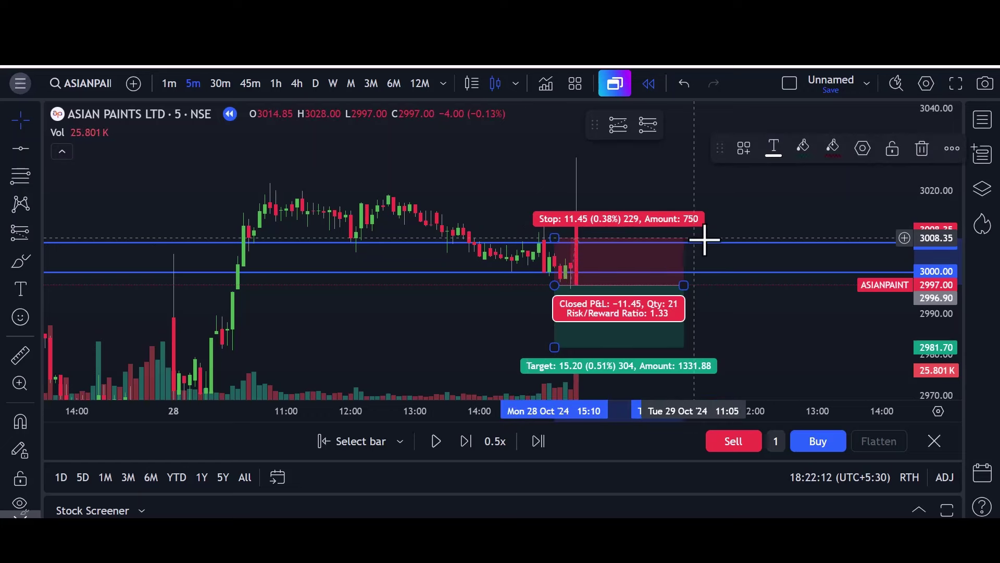
left_click_drag(693, 333, 719, 237)
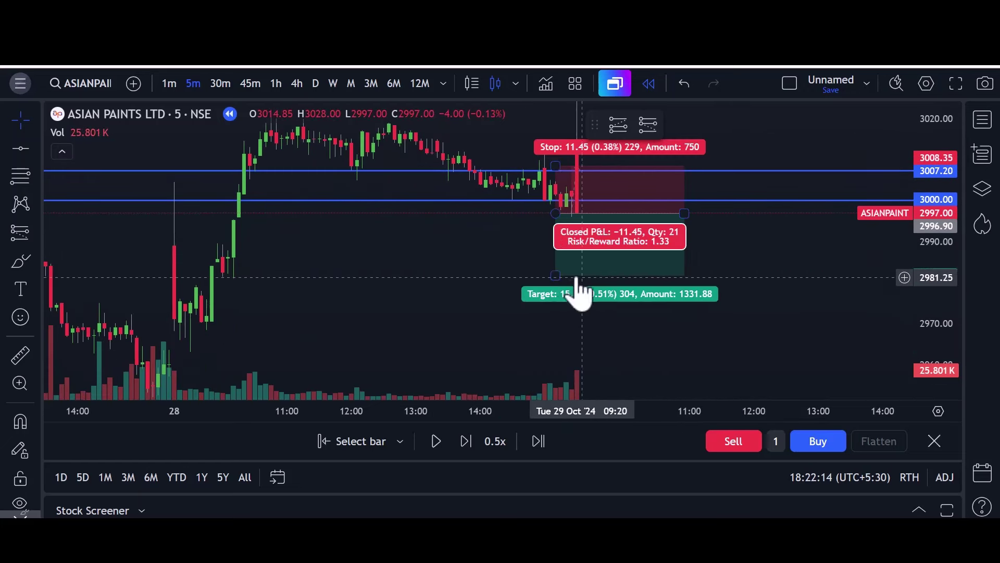
left_click_drag(556, 274, 556, 308)
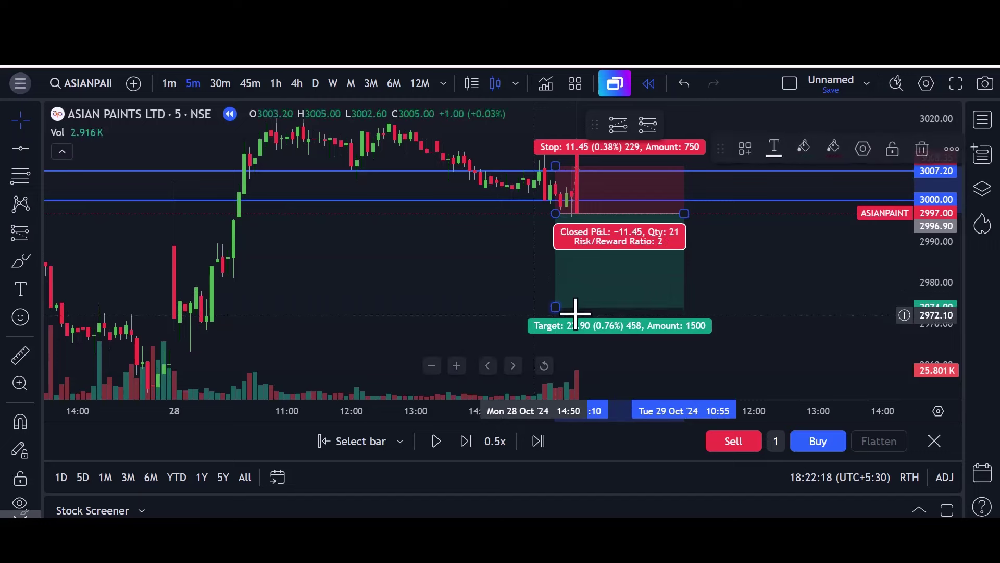
Mark the 2974.00 target with a horizontal line.
left_click(24, 149)
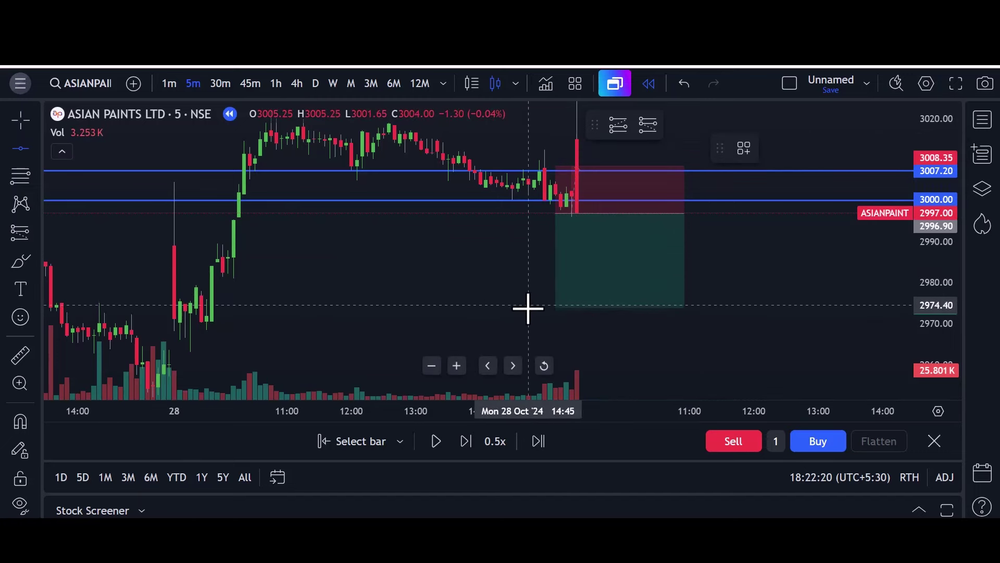
left_click(526, 306)
left_click_drag(669, 318, 656, 342)
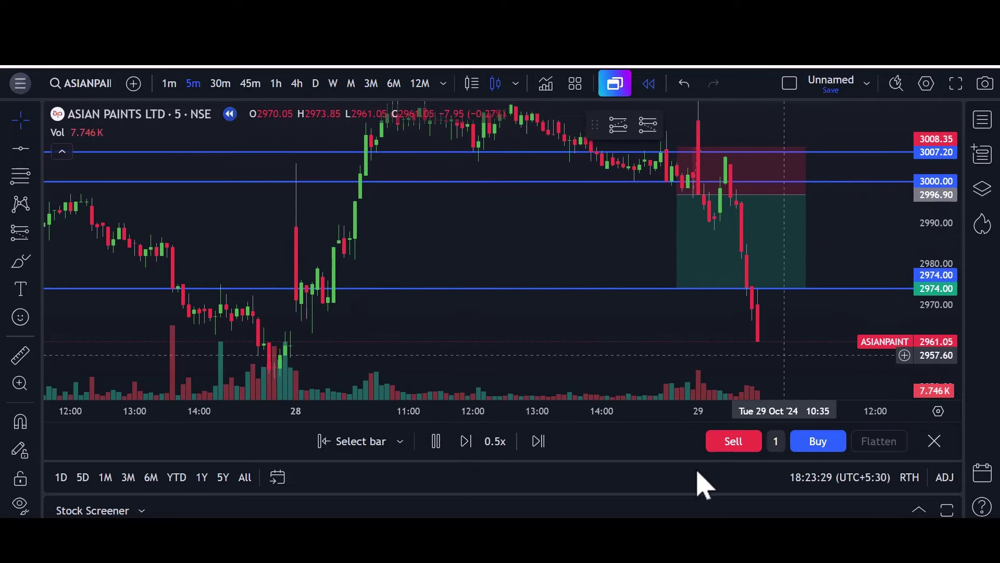
Check the OI strike table in the Telegram channel, then close the image.
key("alt+Tab")
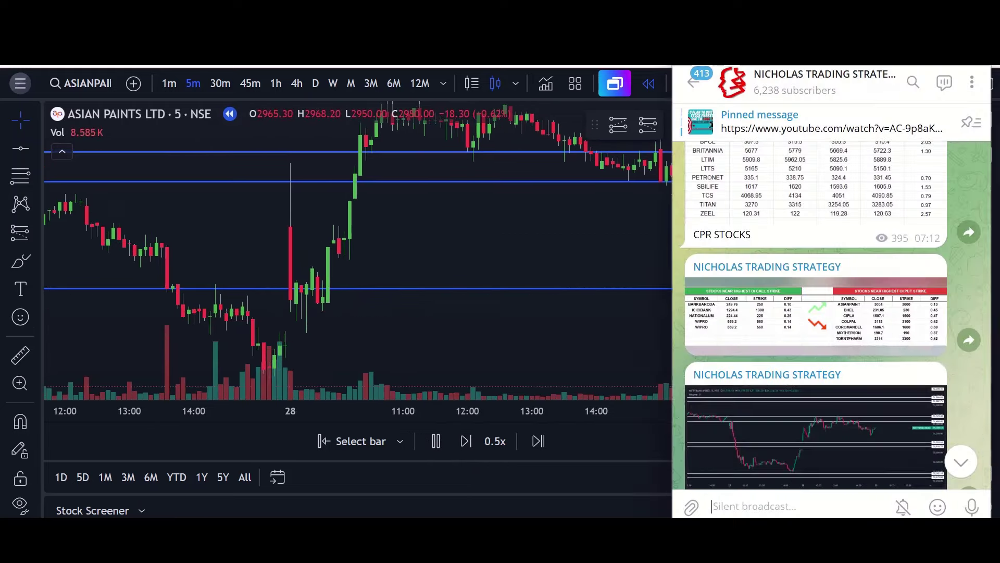
left_click(844, 319)
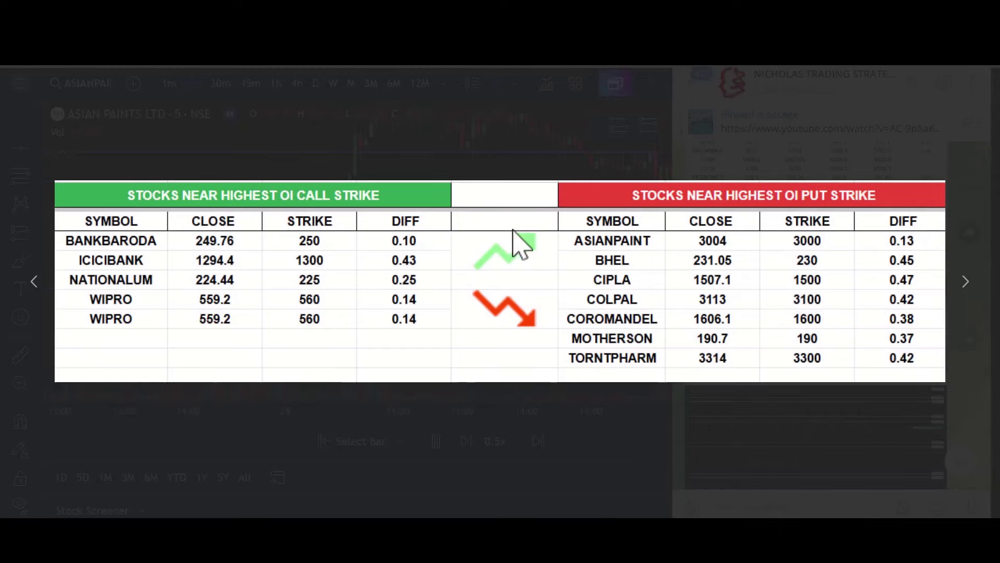
left_click(619, 440)
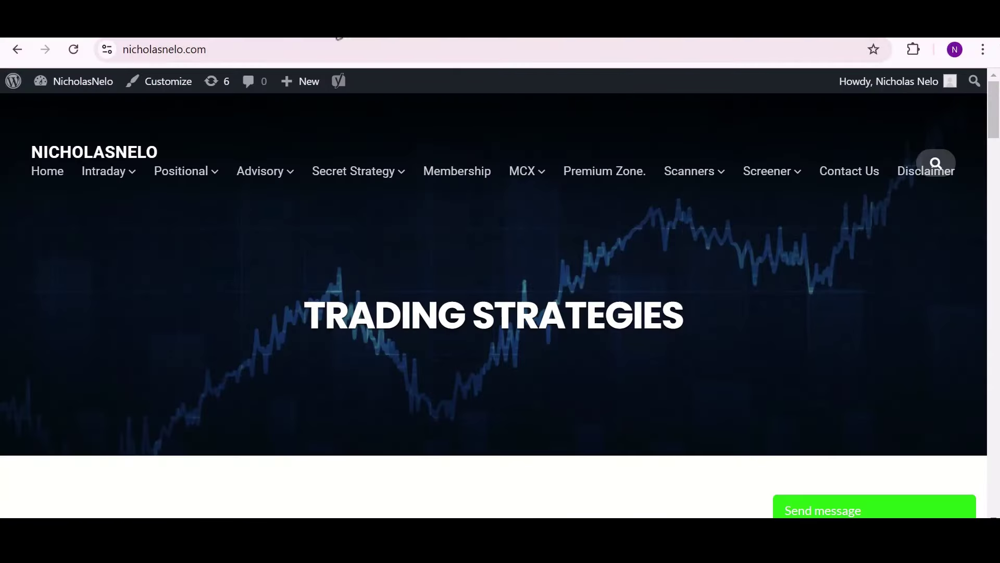
mouse_move(197, 179)
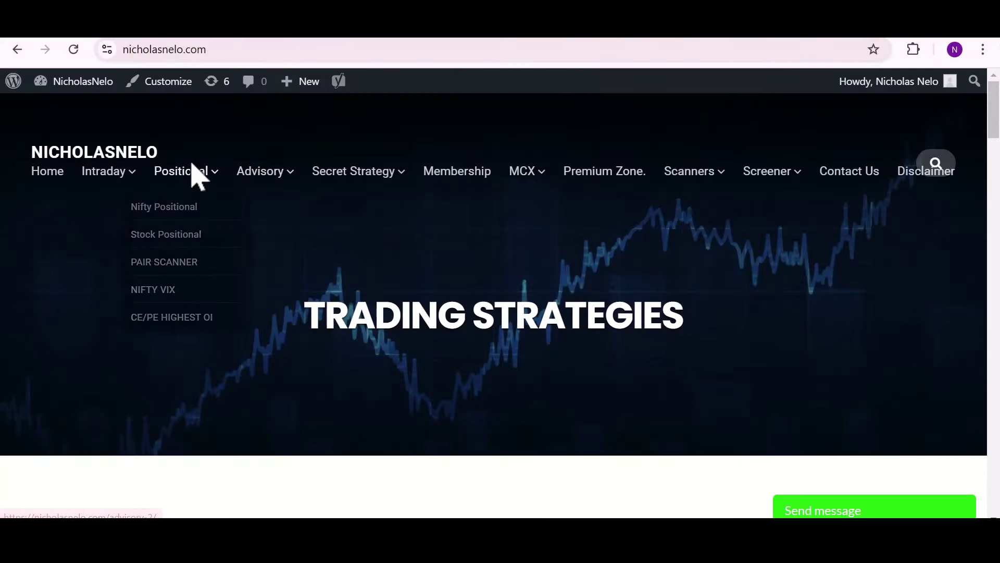
left_click(169, 323)
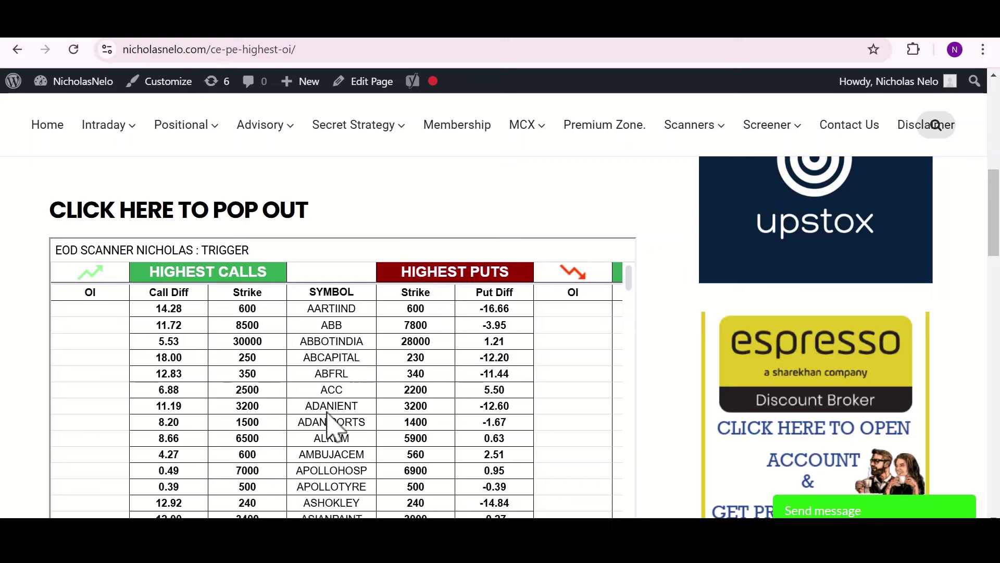
scroll(441, 382, "down", 2)
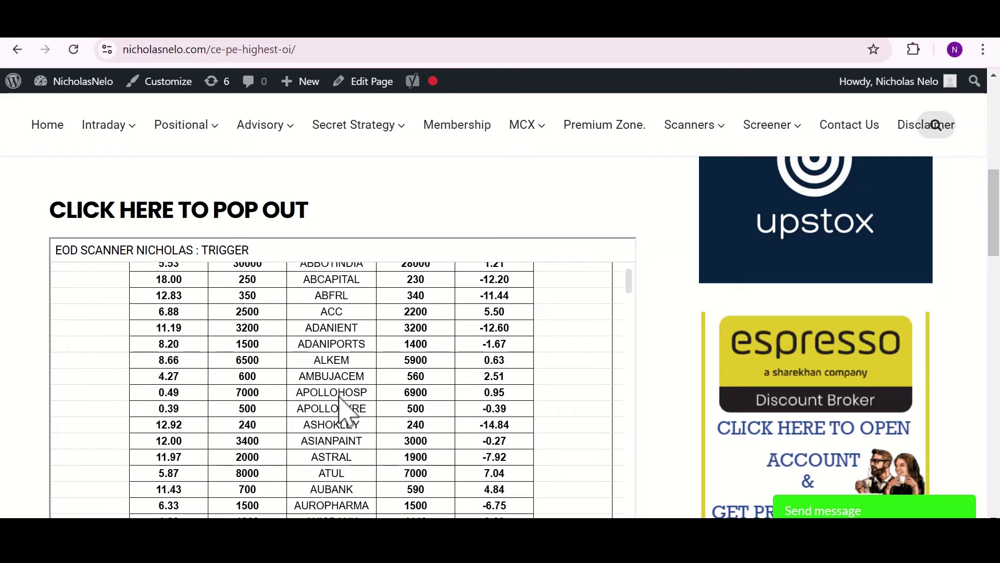
scroll(336, 388, "up", 2)
scroll(336, 334, "down", 4)
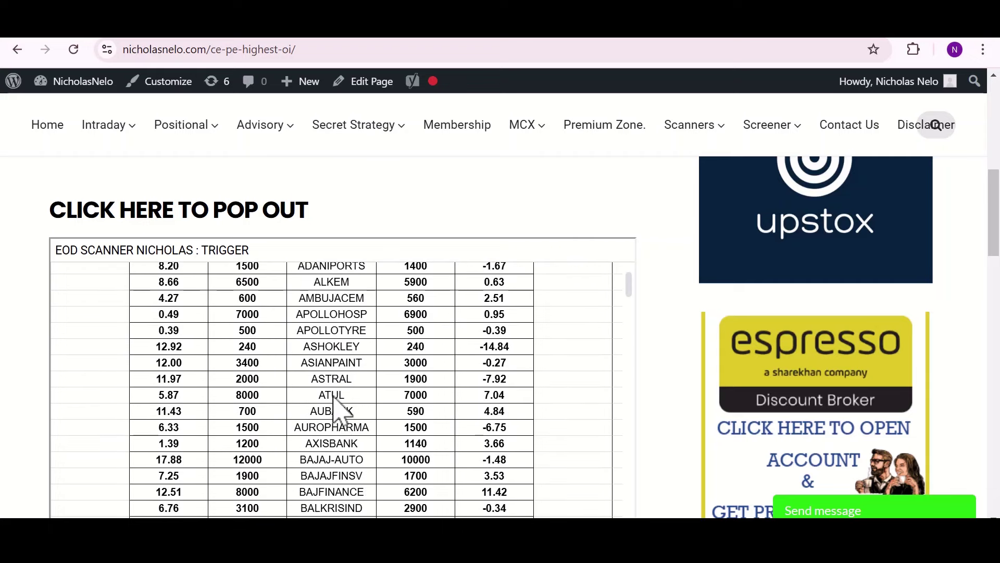
scroll(347, 380, "up", 2)
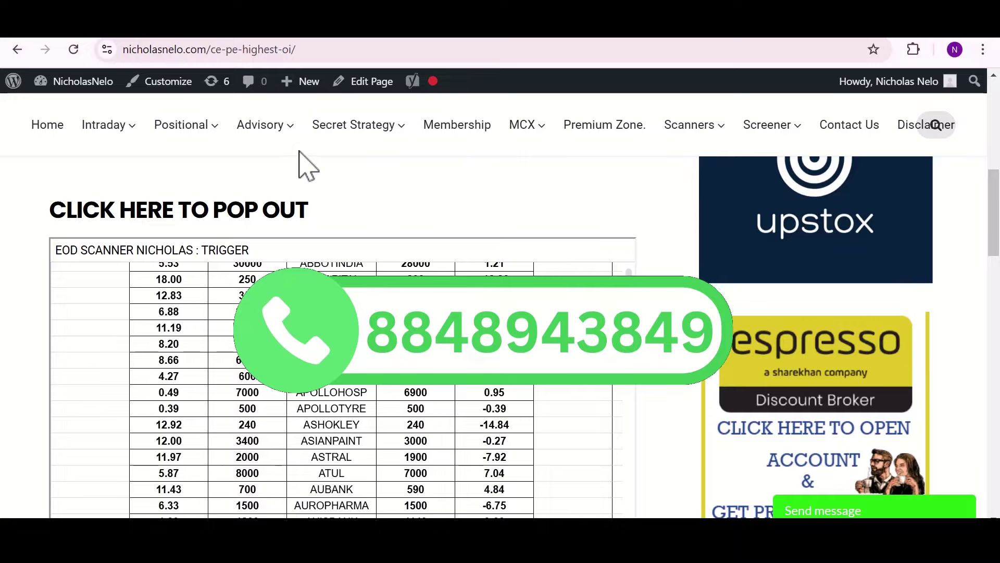
mouse_move(353, 137)
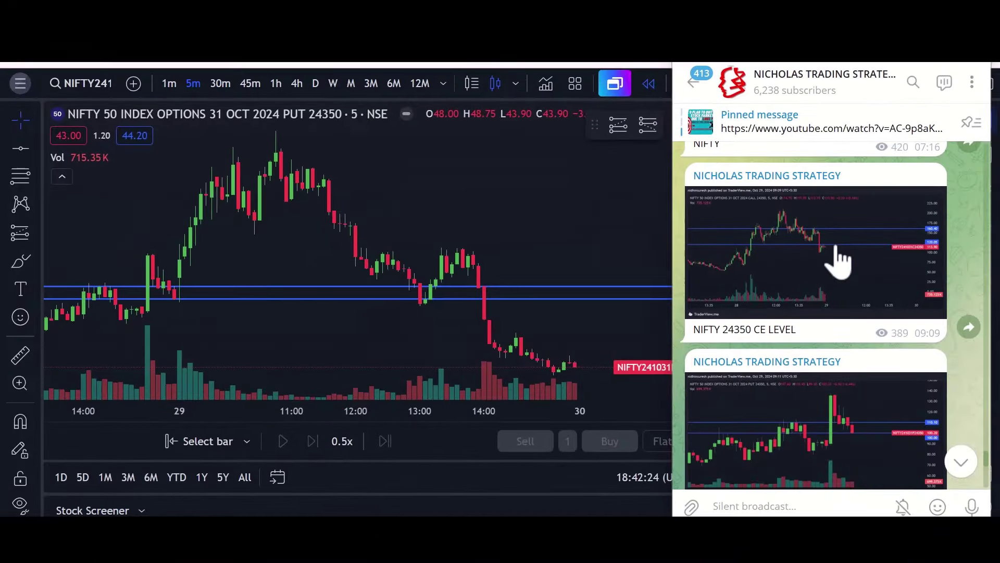
Browse the NIFTY 24350 CE and PE level images, then return to the put chart with its watchlist.
scroll(839, 260, "down", 1)
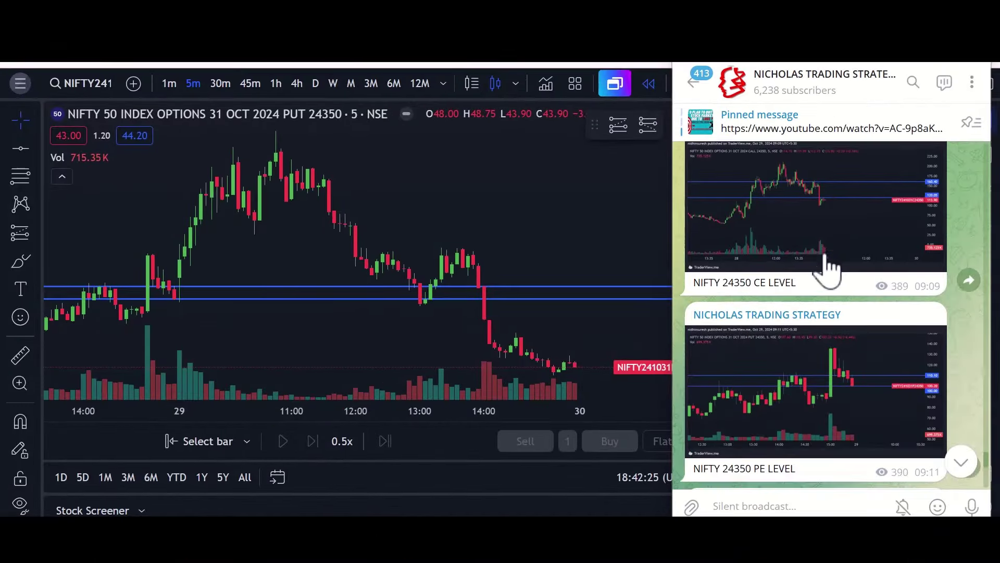
left_click(775, 263)
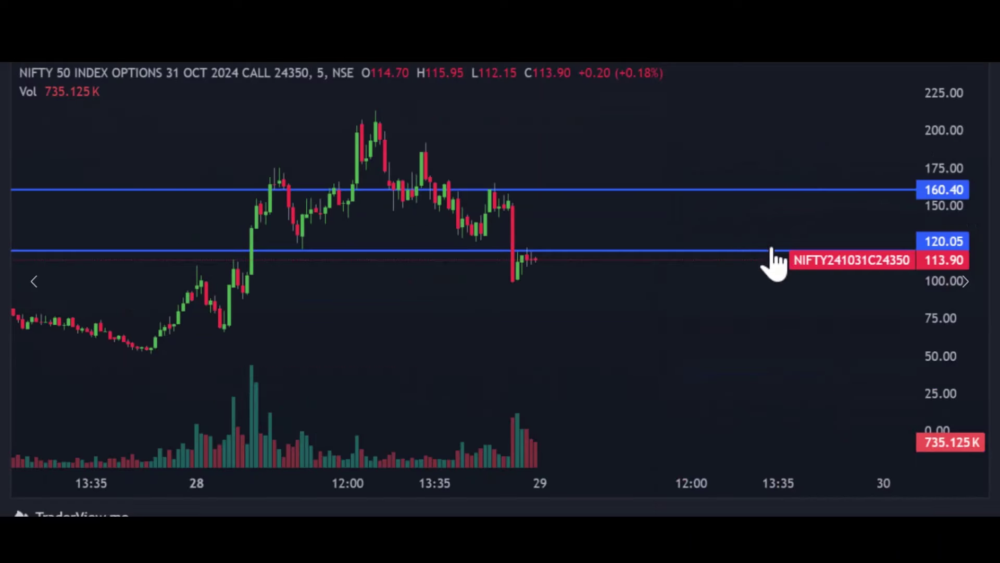
left_click(969, 284)
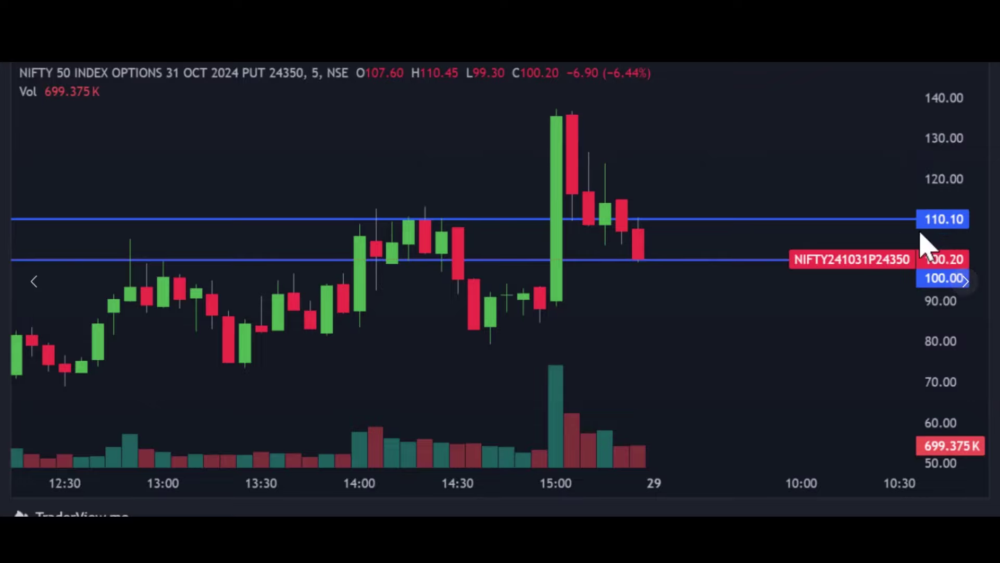
key("Escape")
left_click(865, 266)
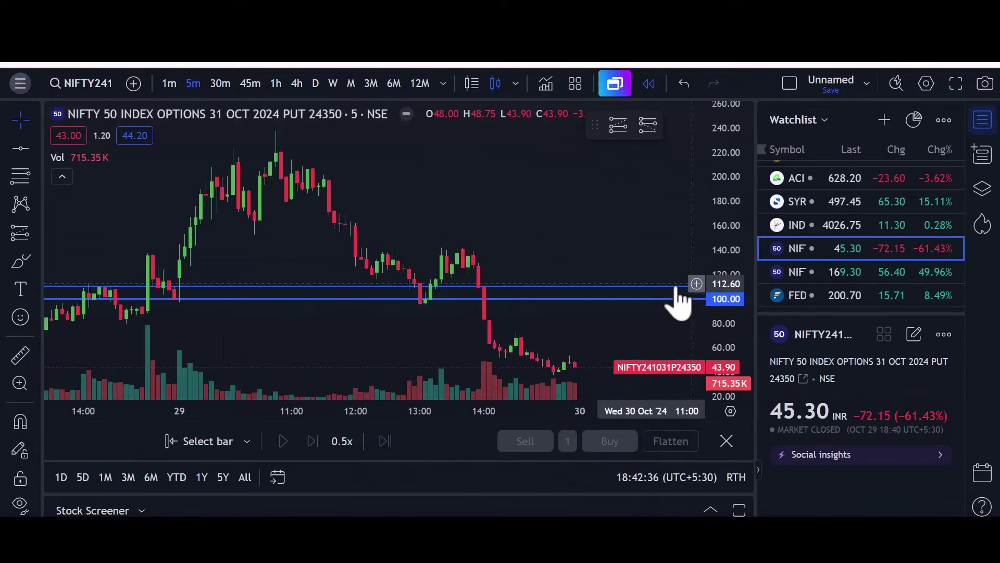
Reframe the NIFTY put chart and place a long position on Oct 28 with stop at 96.85.
left_click_drag(380, 168, 540, 186)
left_click_drag(721, 347, 713, 302)
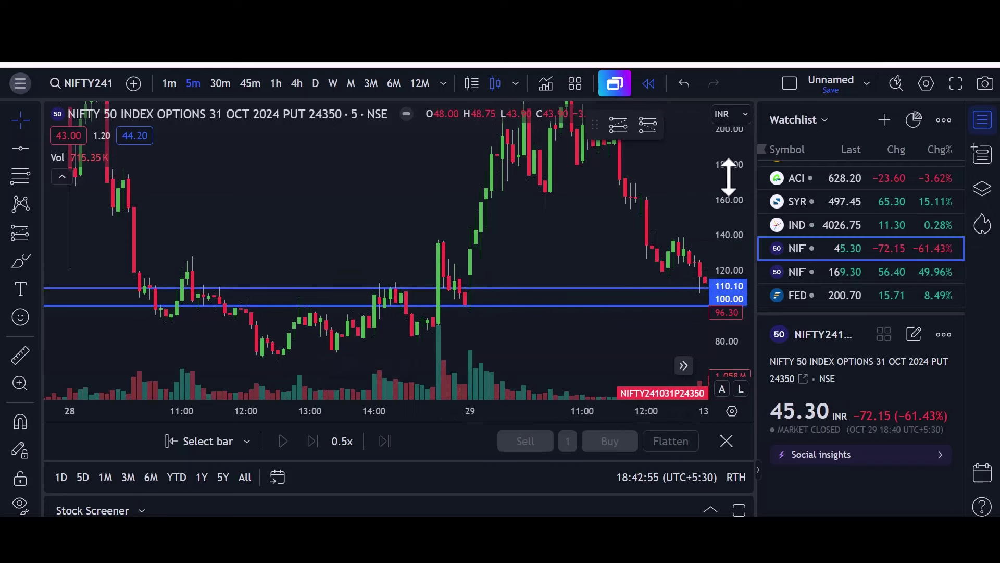
left_click_drag(727, 172, 728, 187)
scroll(532, 252, "up", 1)
left_click_drag(532, 253, 529, 290)
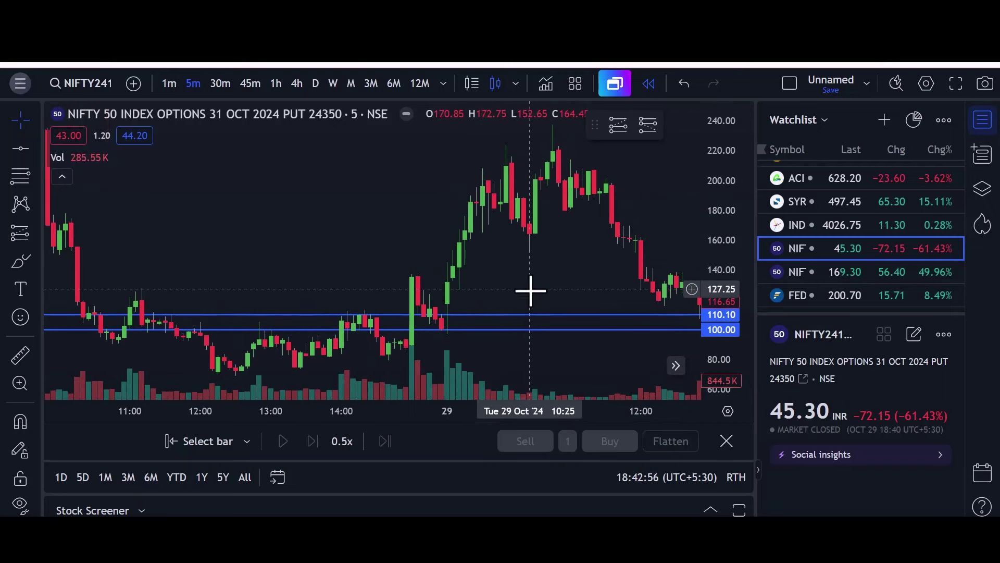
left_click(618, 125)
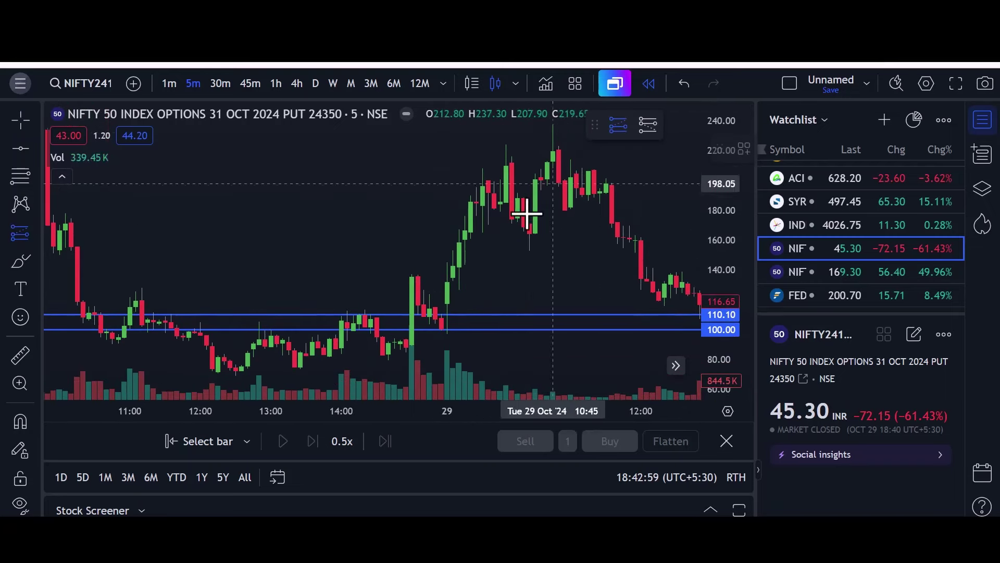
left_click(404, 283)
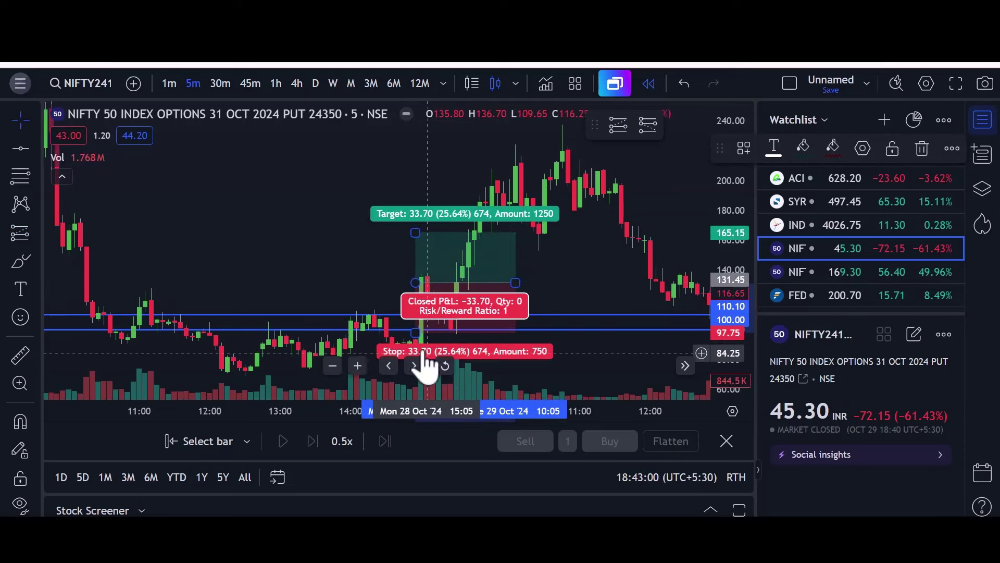
left_click_drag(408, 330, 408, 334)
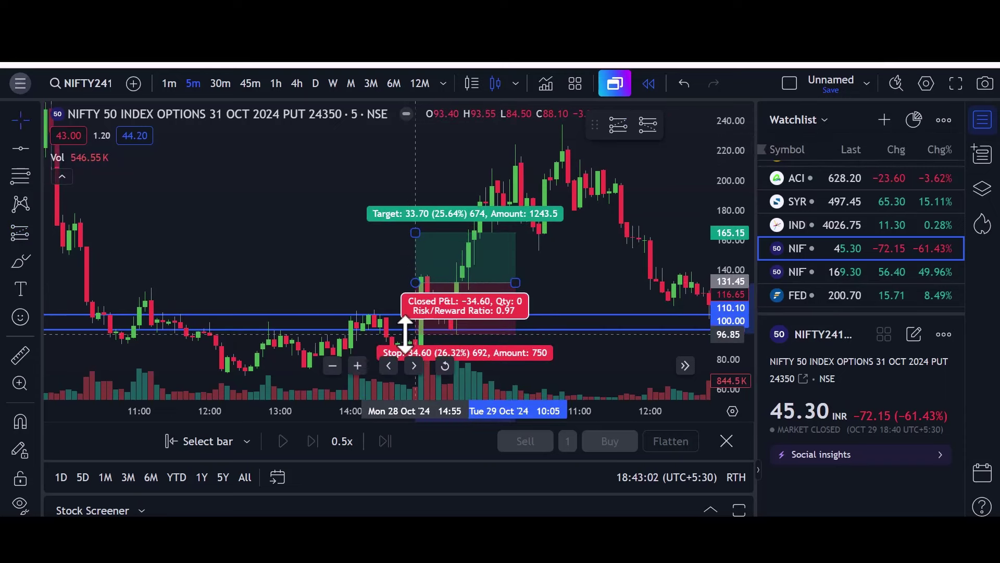
Raise the long position's target well above the 100–110 levels.
left_click(560, 253)
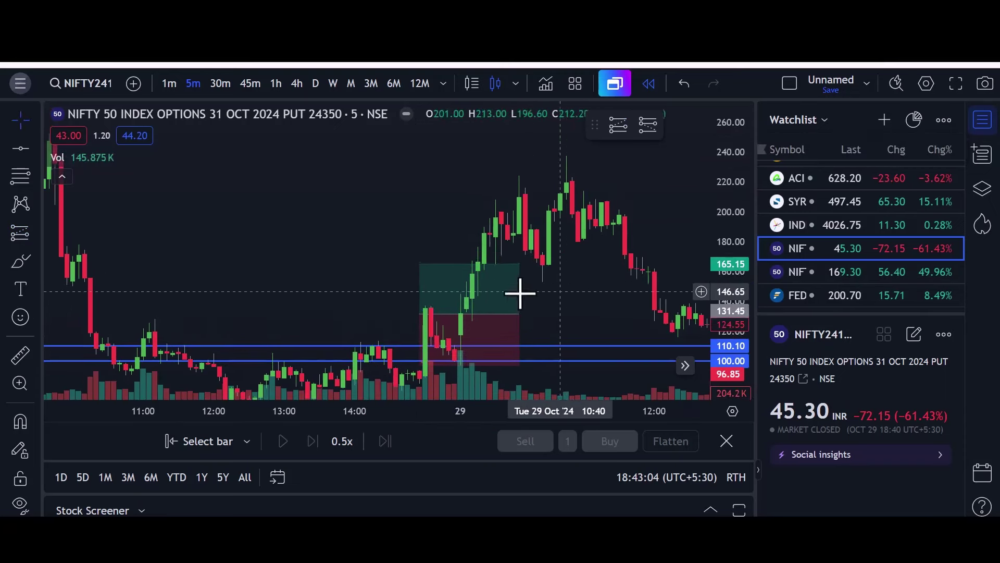
left_click_drag(420, 263, 421, 229)
left_click_drag(421, 229, 421, 206)
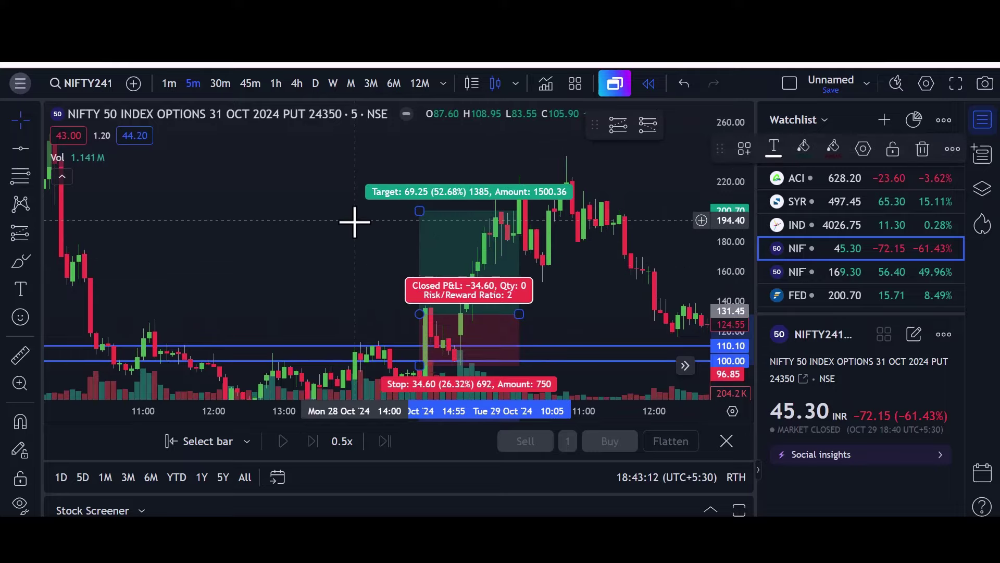
left_click_drag(352, 223, 458, 257)
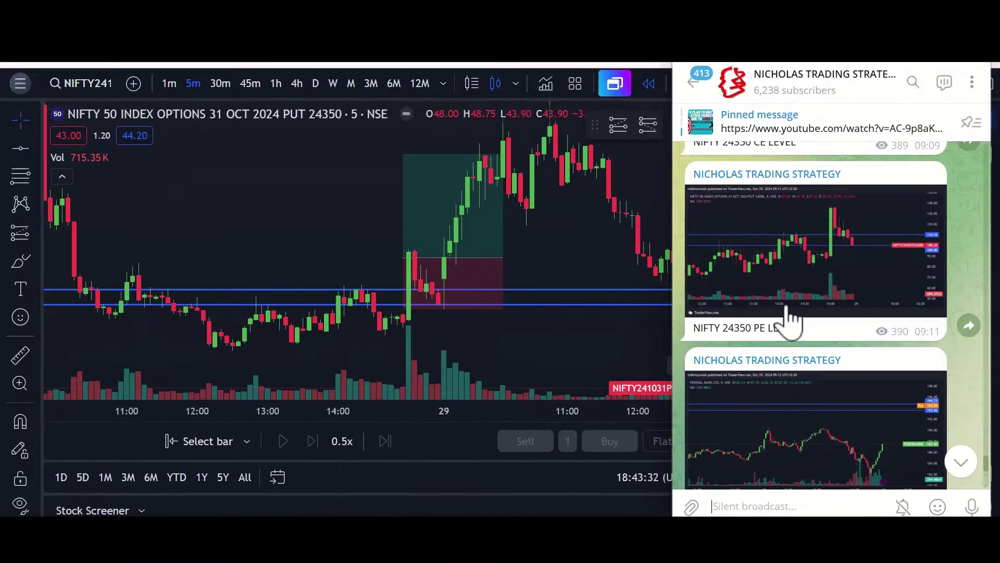
View the FEDERALBANK level image and place a long position entering at 195.46.
scroll(790, 321, "down", 2)
left_click(789, 334)
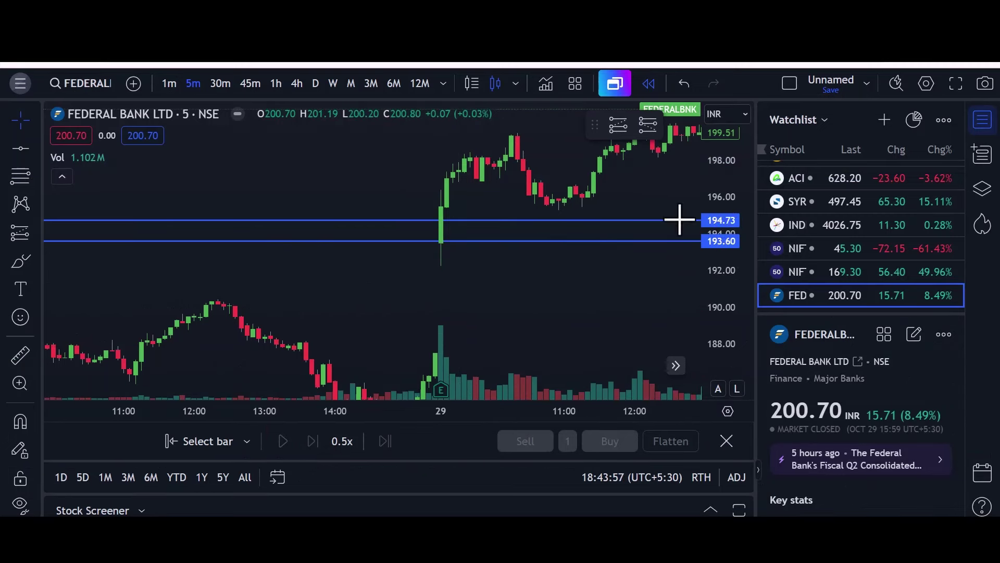
left_click_drag(516, 201, 530, 239)
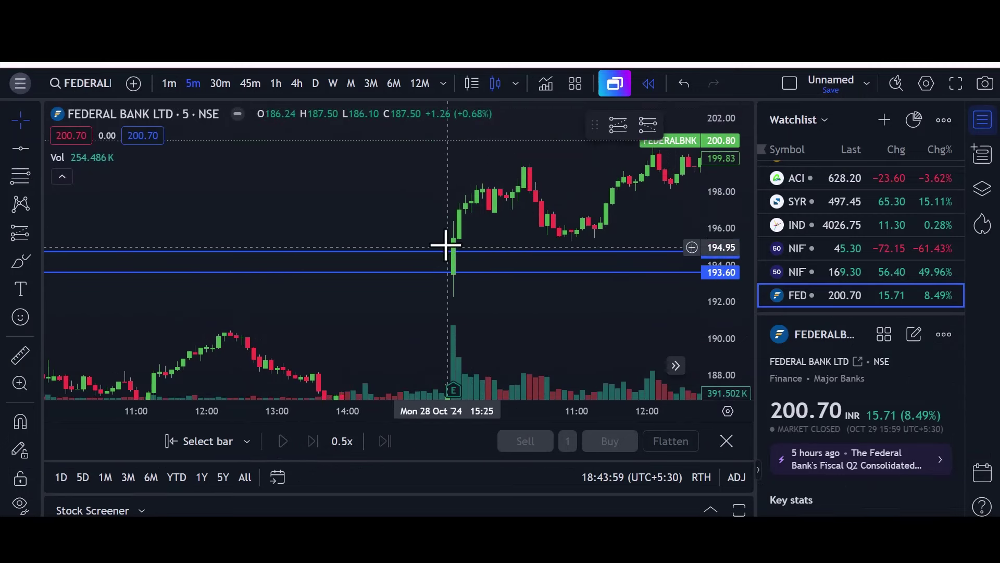
left_click_drag(406, 221, 390, 246)
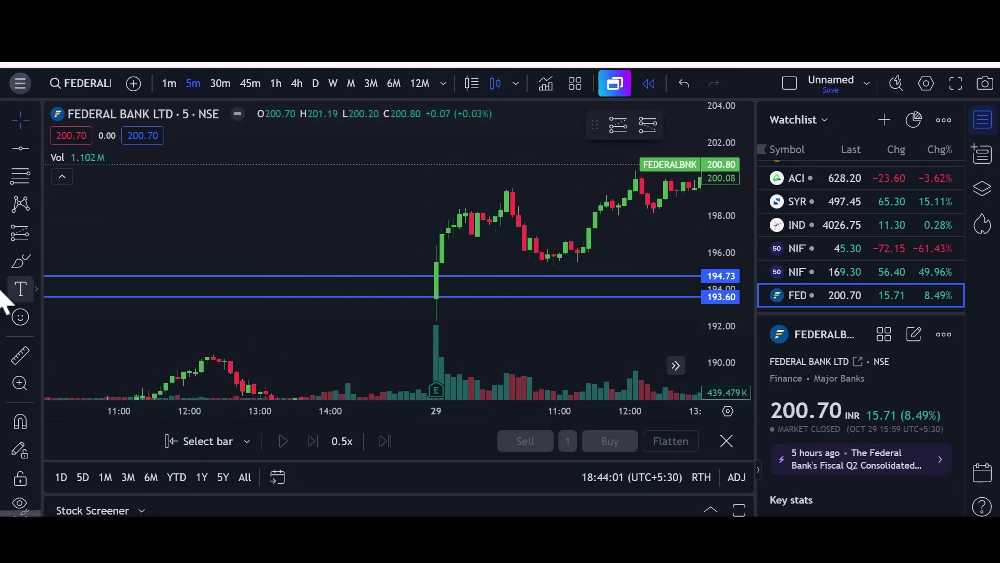
left_click(618, 125)
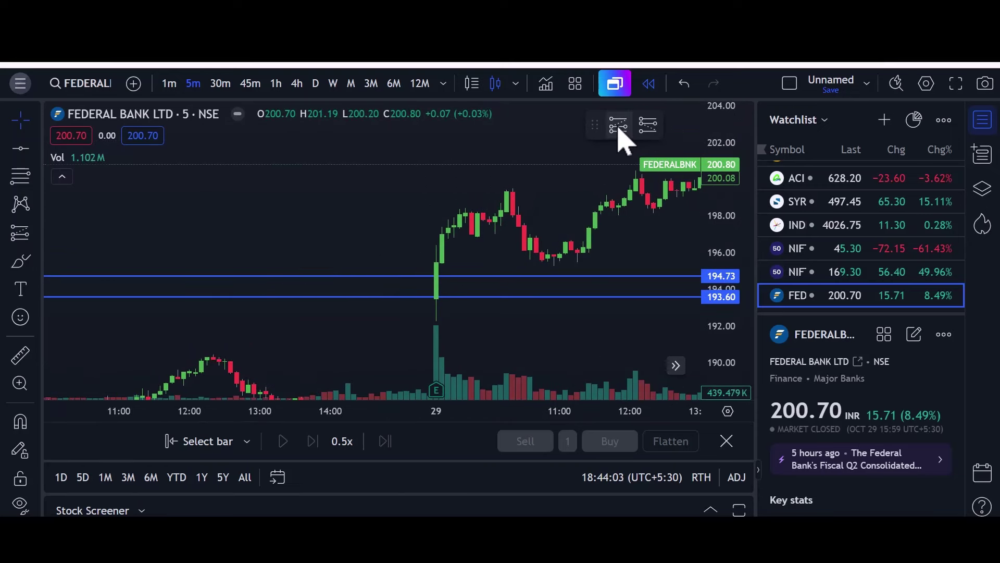
left_click(384, 263)
Set the stop to 193.38, target to 199.64, and add a horizontal line near 199.6.
left_click_drag(384, 327, 388, 300)
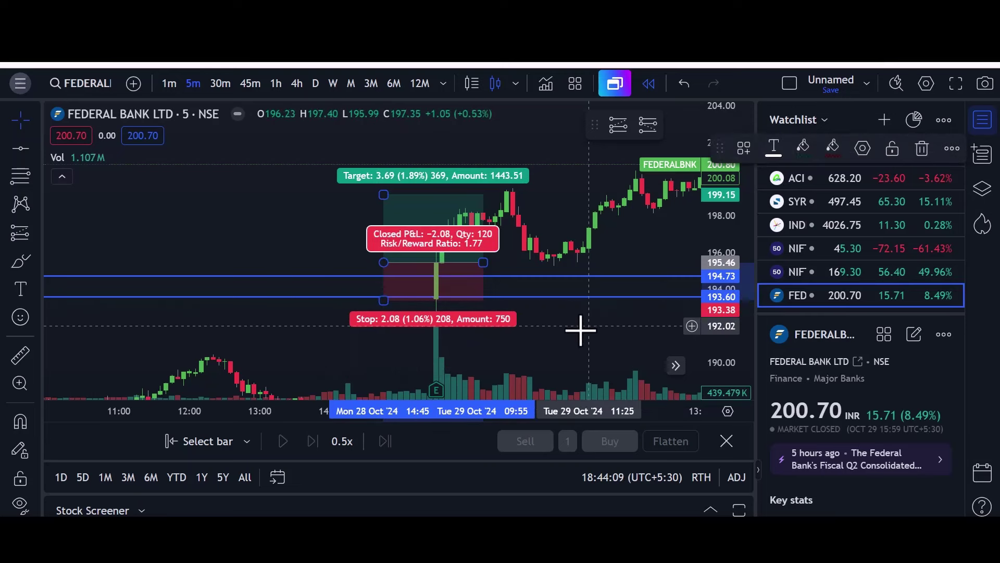
left_click(573, 317)
left_click_drag(381, 193, 381, 189)
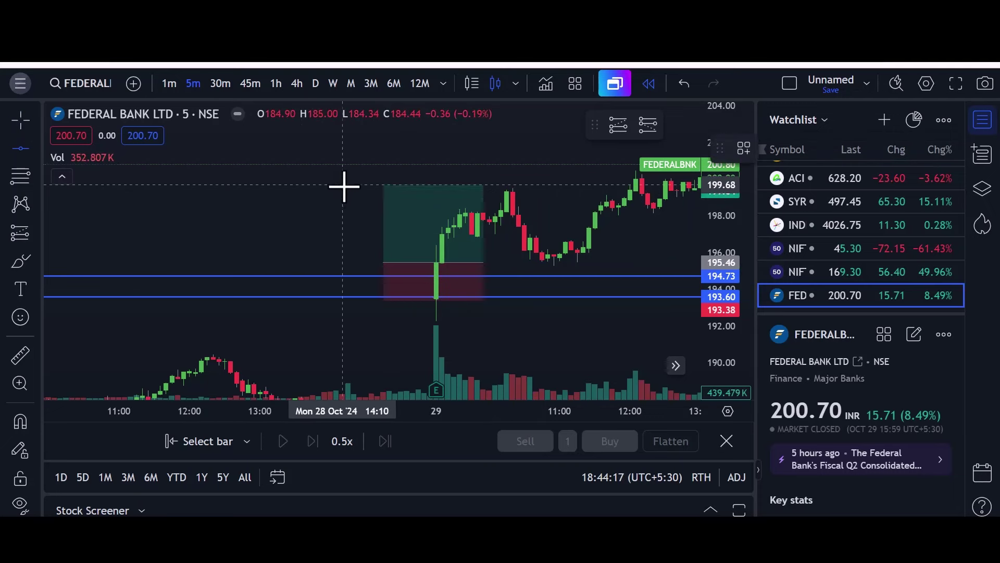
left_click(344, 186)
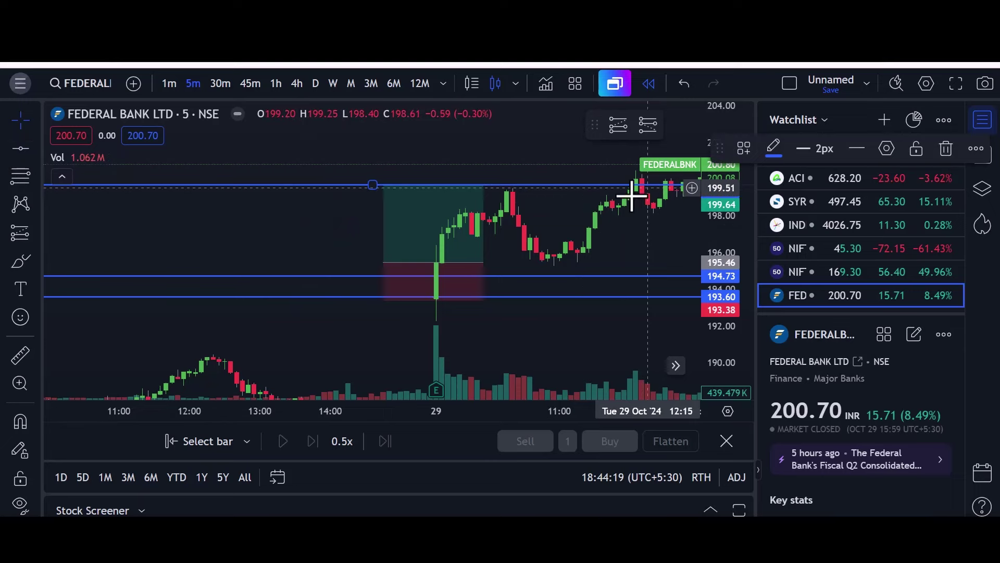